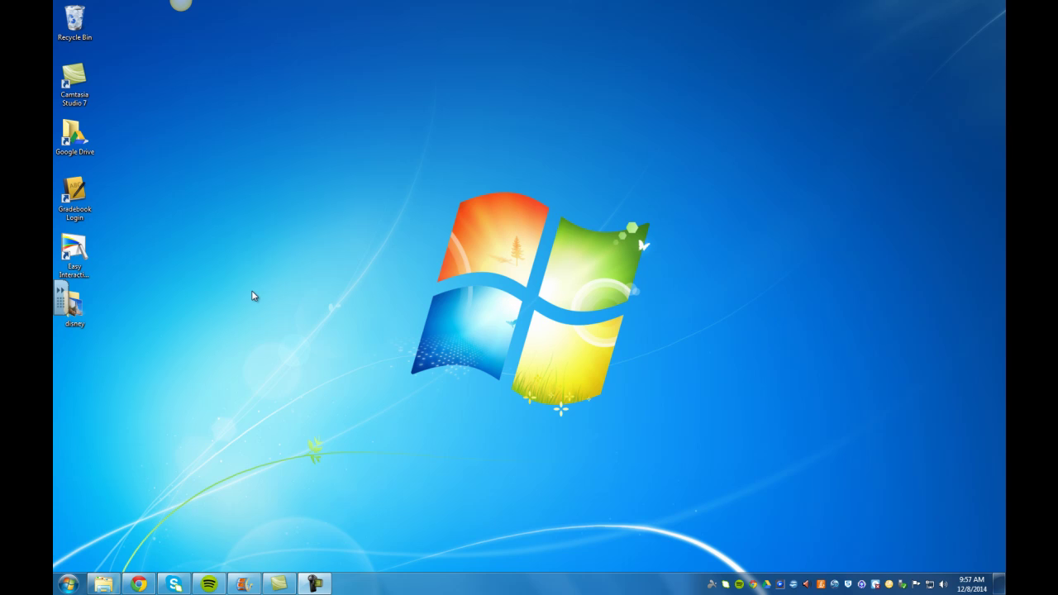
Step: Create a new folder on the desktop named Majic Kindom_Movie
{"action": "right_click", "coordinate": [309, 271]}
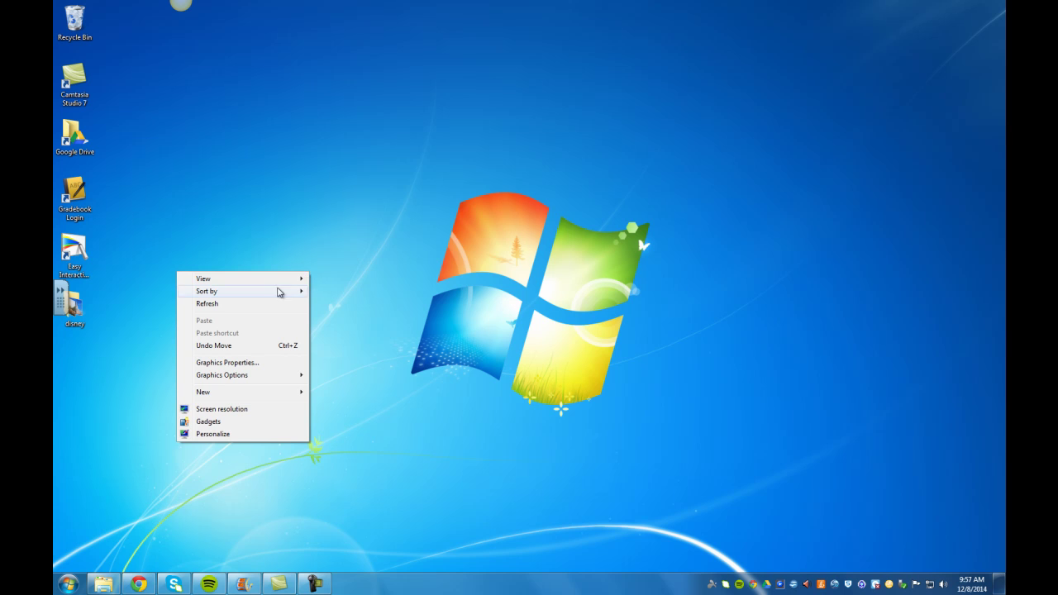
{"action": "mouse_move", "coordinate": [235, 398]}
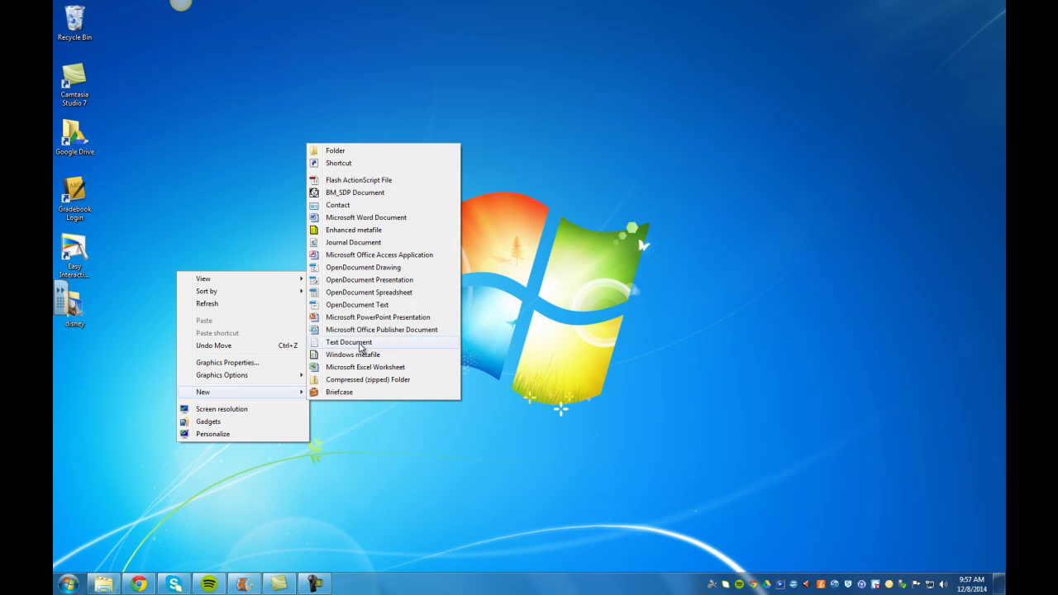
{"action": "left_click", "coordinate": [342, 153]}
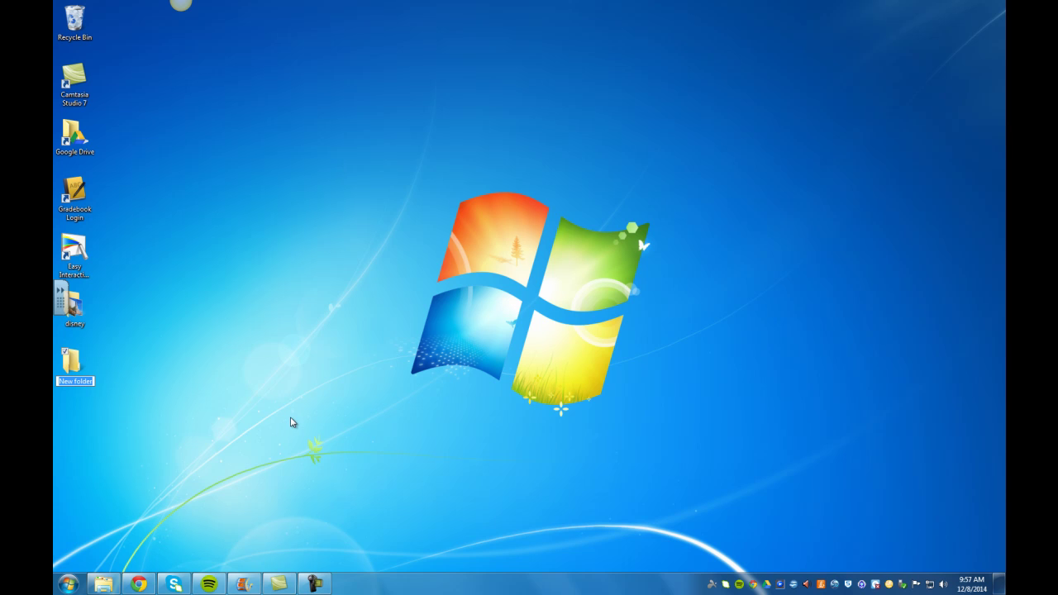
{"action": "type", "text": "Majic Kindom_"}
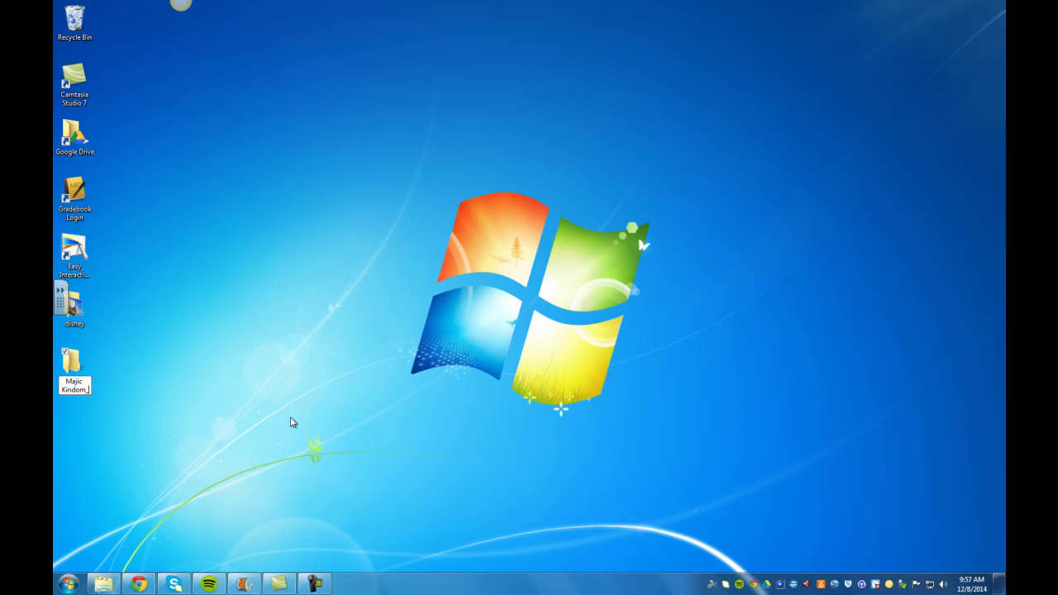
{"action": "type", "text": "Mov"}
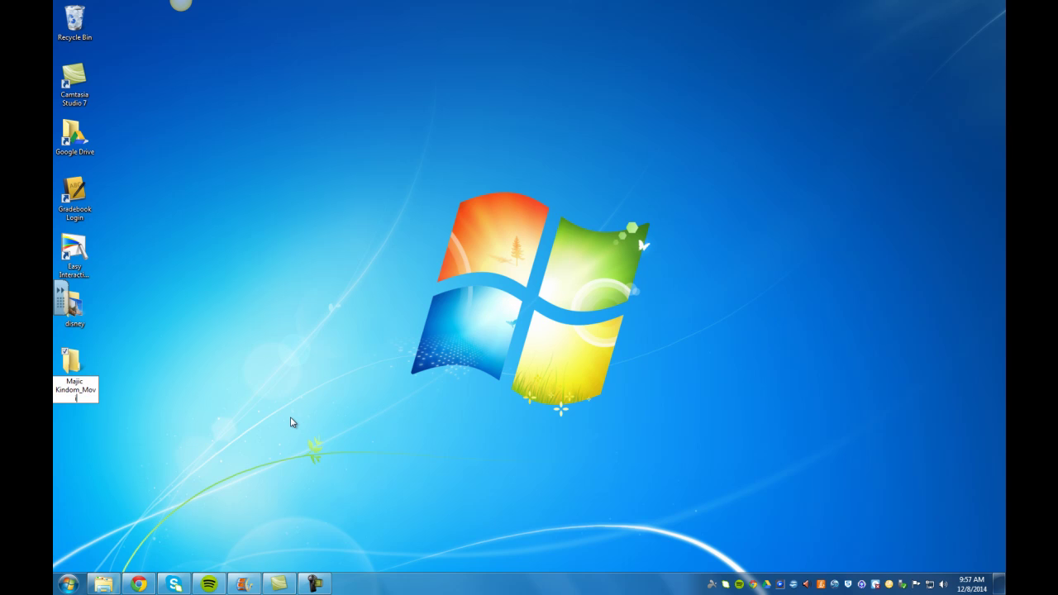
{"action": "type", "text": "ie"}
{"action": "key", "text": "Return"}
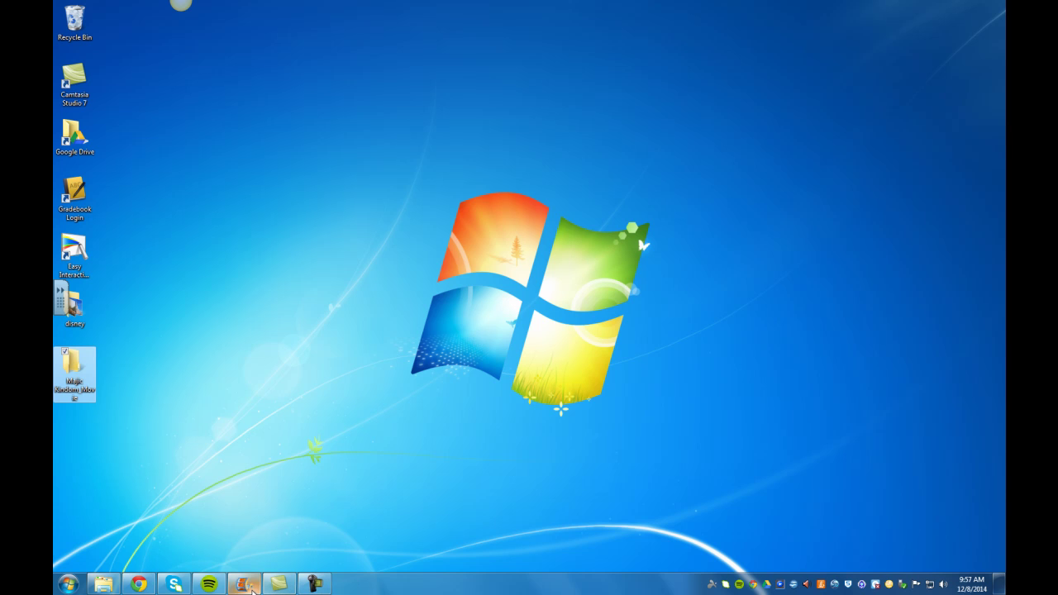
Step: View the disney folder's pictures beside the My Movie project in Windows Live Movie Maker, then minimize both windows
{"action": "double_click", "coordinate": [75, 307]}
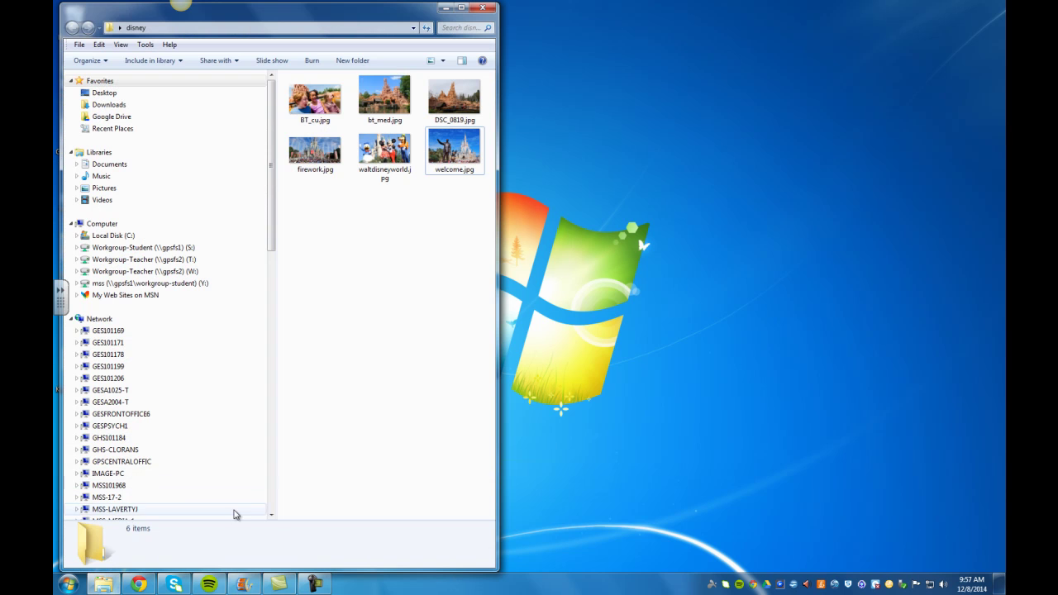
{"action": "left_click", "coordinate": [243, 584]}
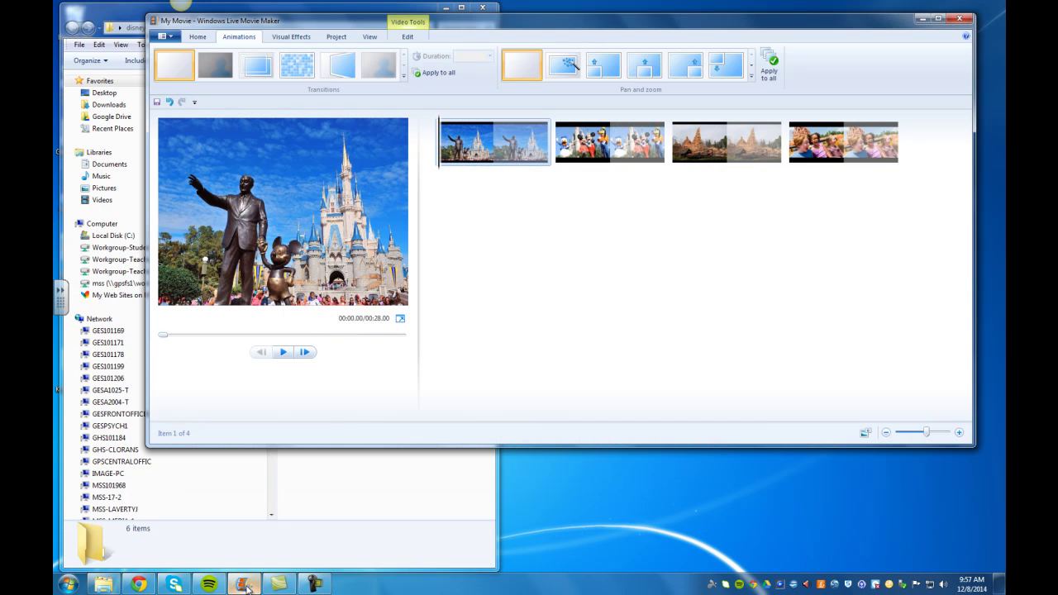
{"action": "left_click_drag", "start_coordinate": [147, 173], "coordinate": [508, 197]}
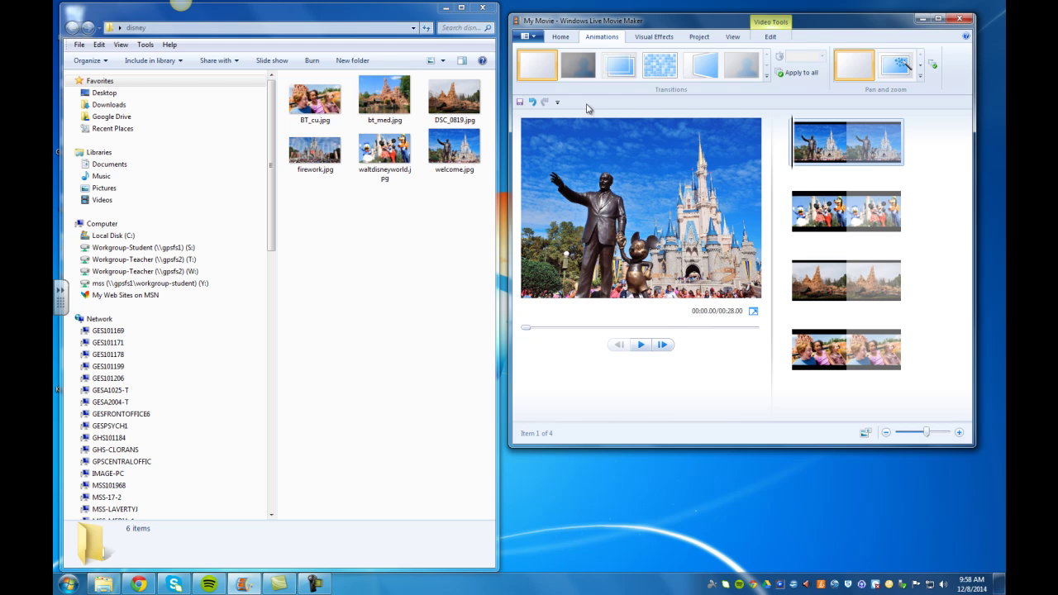
{"action": "mouse_move", "coordinate": [824, 151]}
{"action": "left_click", "coordinate": [445, 11]}
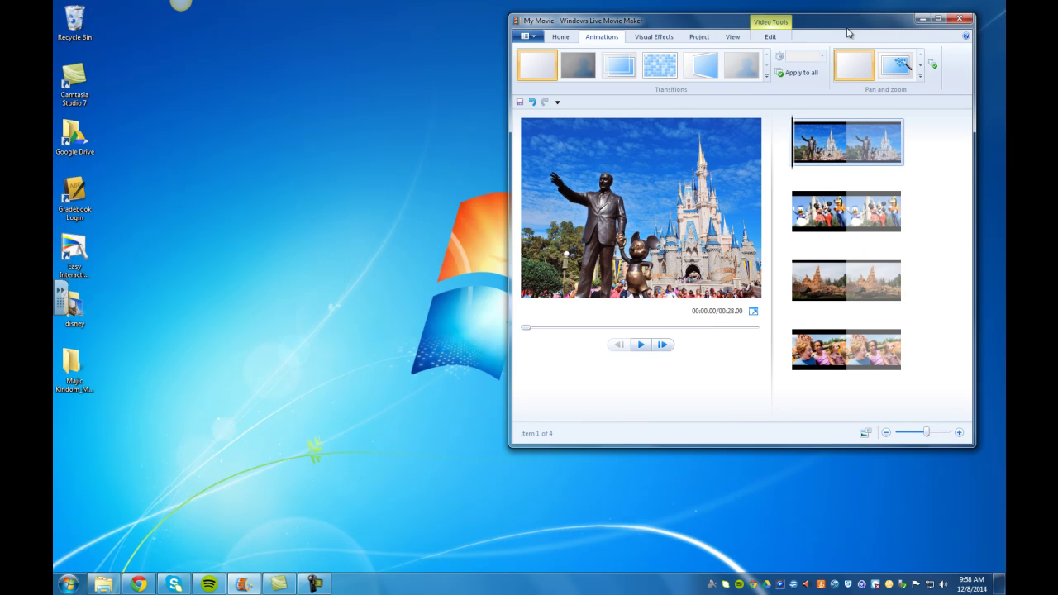
{"action": "left_click", "coordinate": [921, 18]}
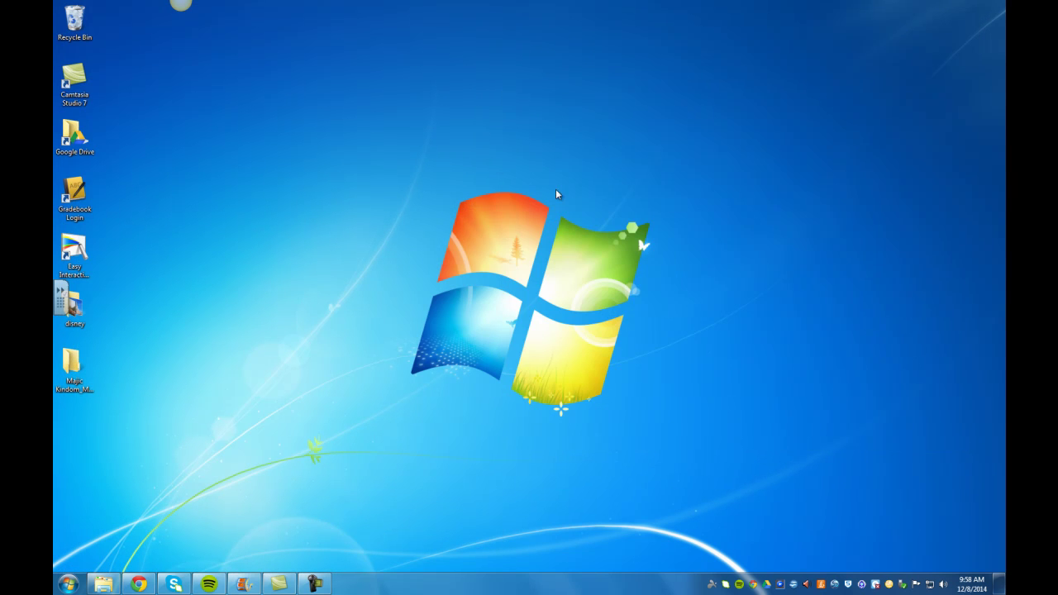
Step: Switch to Chrome and return to the disney world image results, at the preview of the Walt and Mickey statue
{"action": "left_click", "coordinate": [139, 584]}
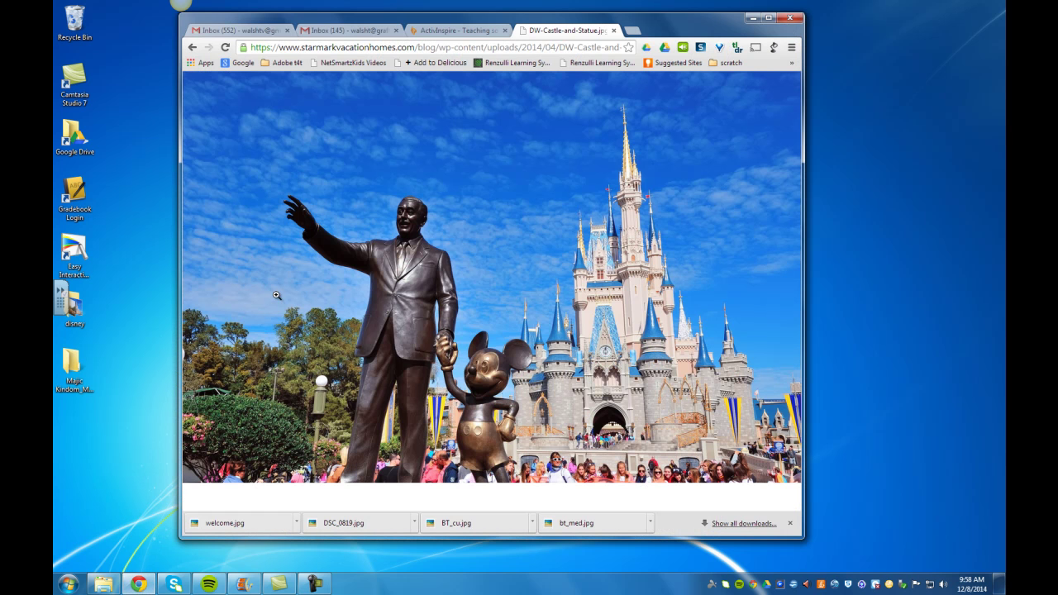
{"action": "left_click", "coordinate": [193, 48]}
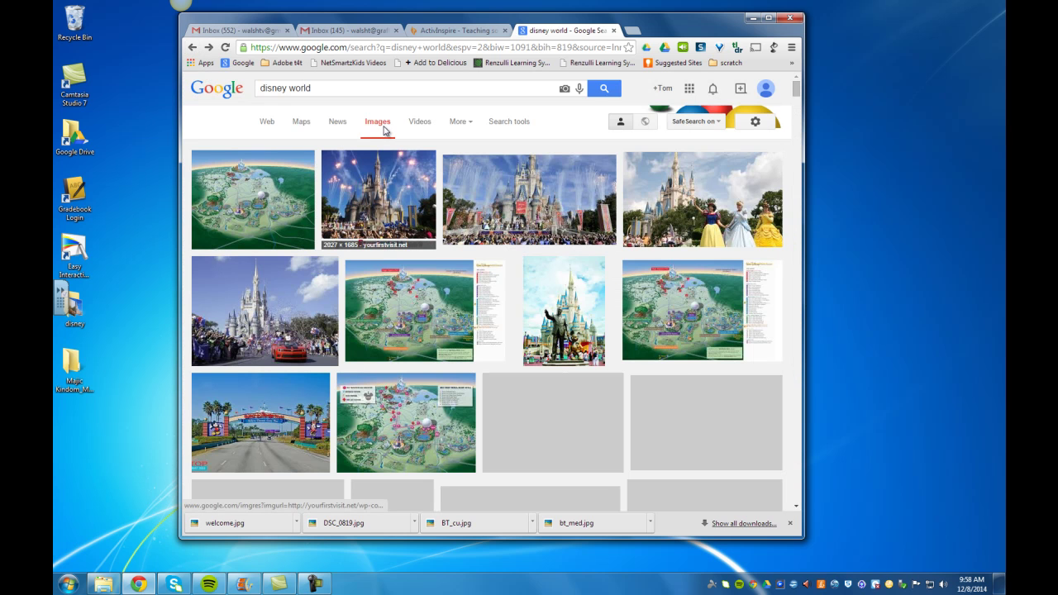
{"action": "left_click", "coordinate": [564, 311]}
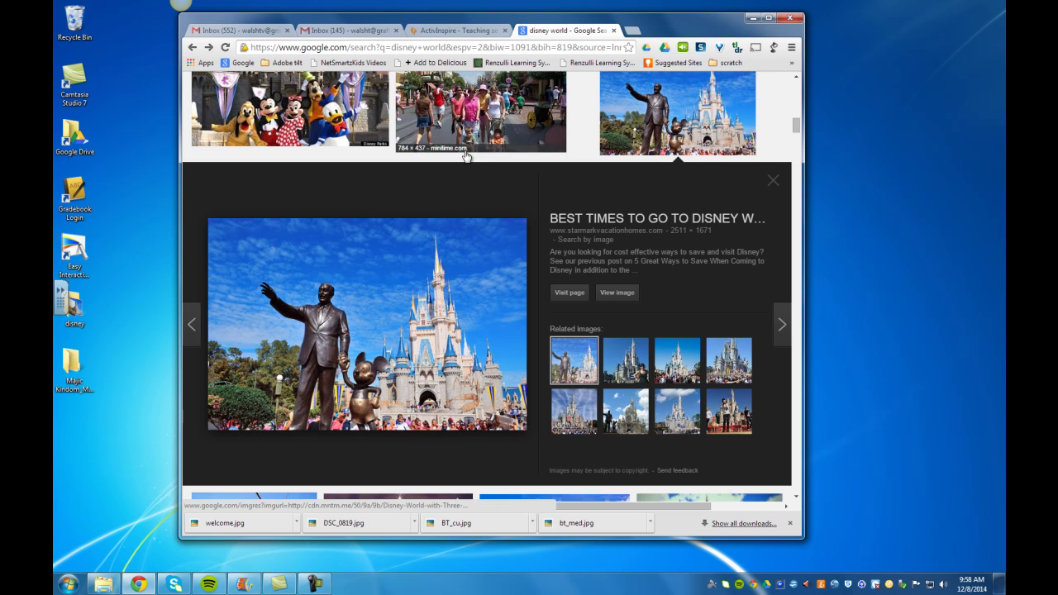
Step: Browse the disney world image results for pictures suitable for the movie, checking the image sizes
{"action": "scroll", "coordinate": [460, 177], "scroll_direction": "up", "scroll_amount": 3}
{"action": "scroll", "coordinate": [468, 159], "scroll_direction": "up", "scroll_amount": 3}
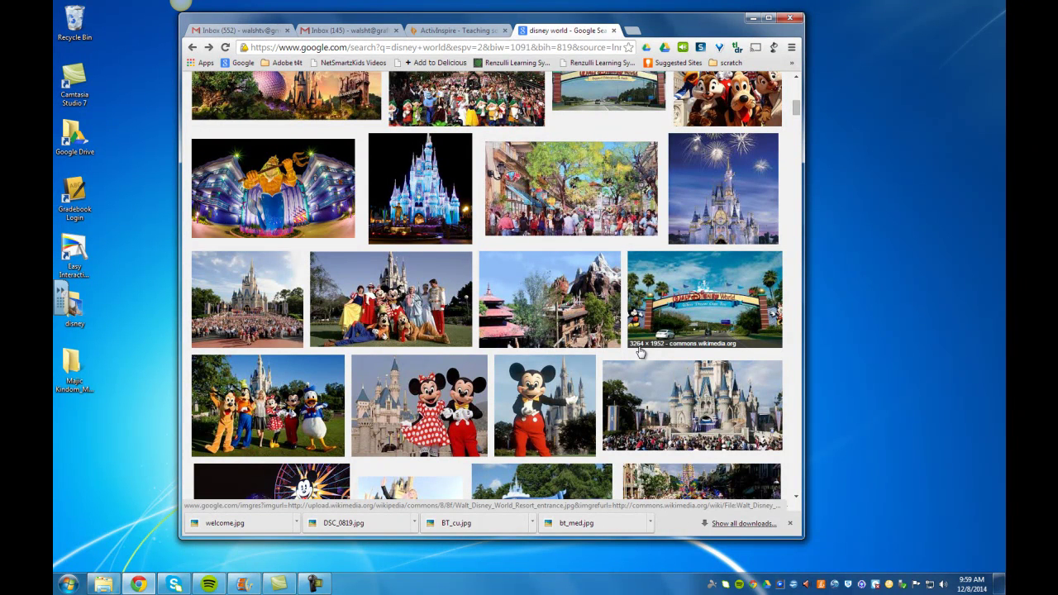
{"action": "scroll", "coordinate": [579, 329], "scroll_direction": "up", "scroll_amount": 3}
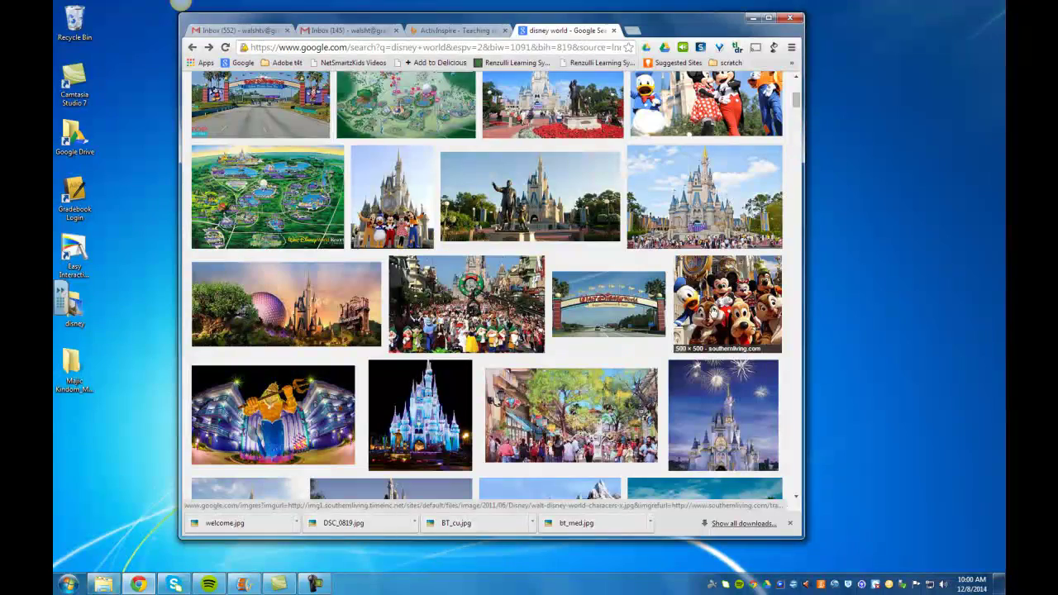
{"action": "scroll", "coordinate": [612, 303], "scroll_direction": "down", "scroll_amount": 5}
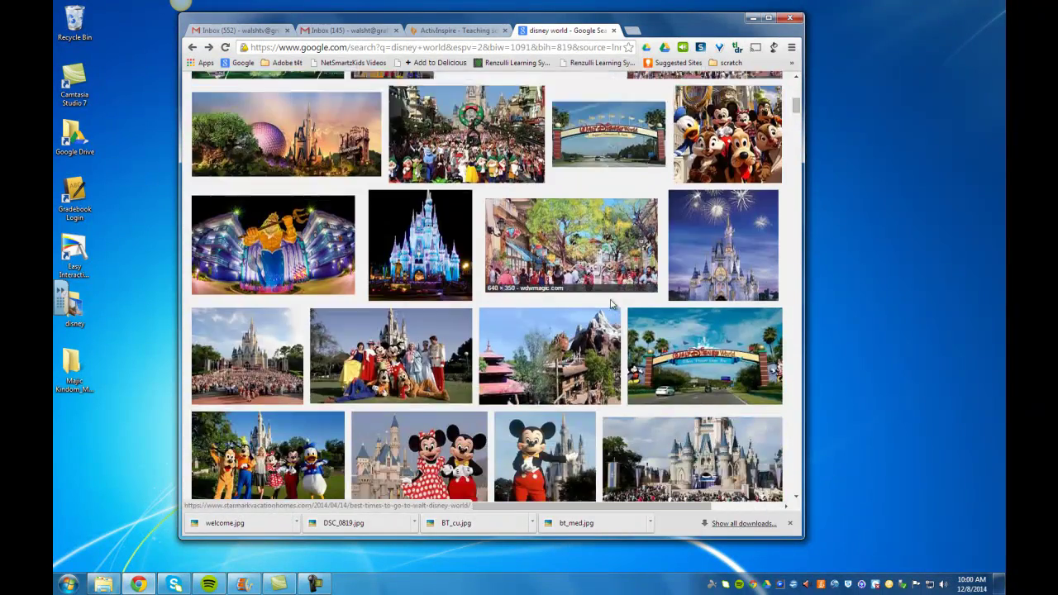
{"action": "scroll", "coordinate": [611, 303], "scroll_direction": "down", "scroll_amount": 3}
{"action": "left_click", "coordinate": [610, 301]}
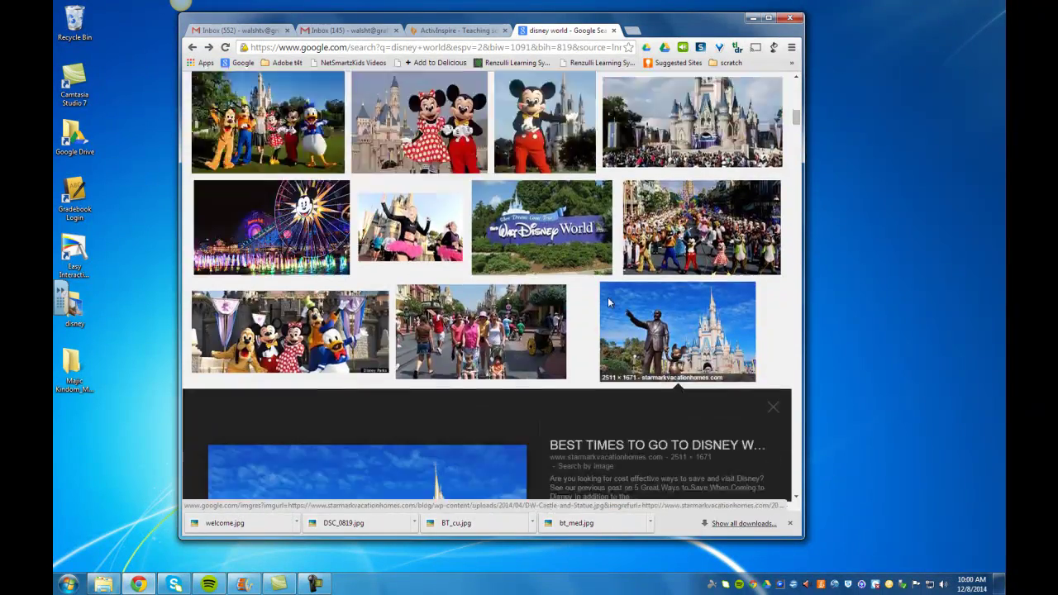
{"action": "scroll", "coordinate": [608, 304], "scroll_direction": "down", "scroll_amount": 4}
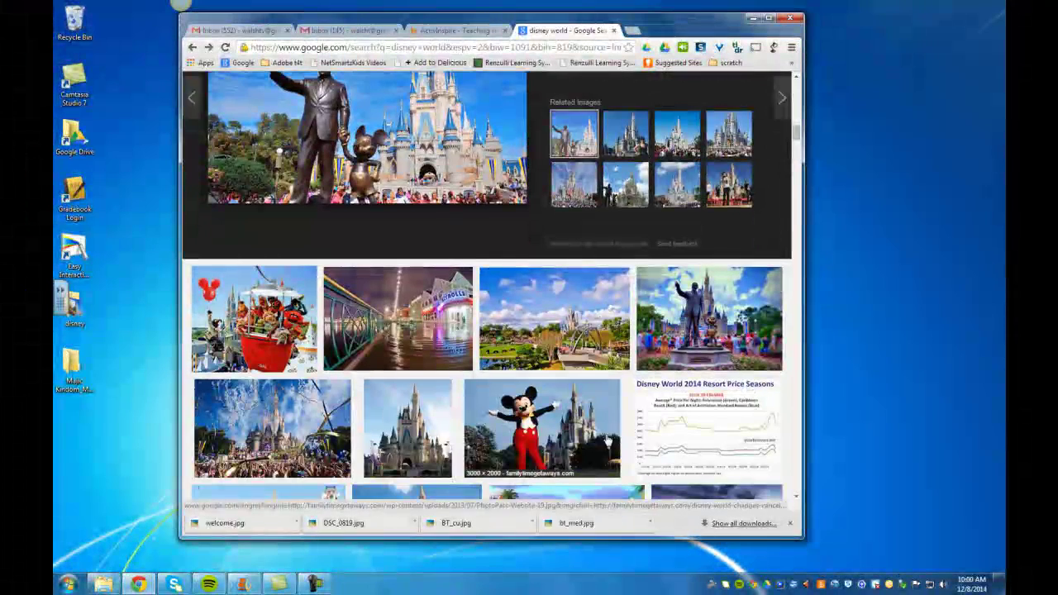
{"action": "scroll", "coordinate": [577, 405], "scroll_direction": "down", "scroll_amount": 3}
{"action": "scroll", "coordinate": [566, 382], "scroll_direction": "down", "scroll_amount": 3}
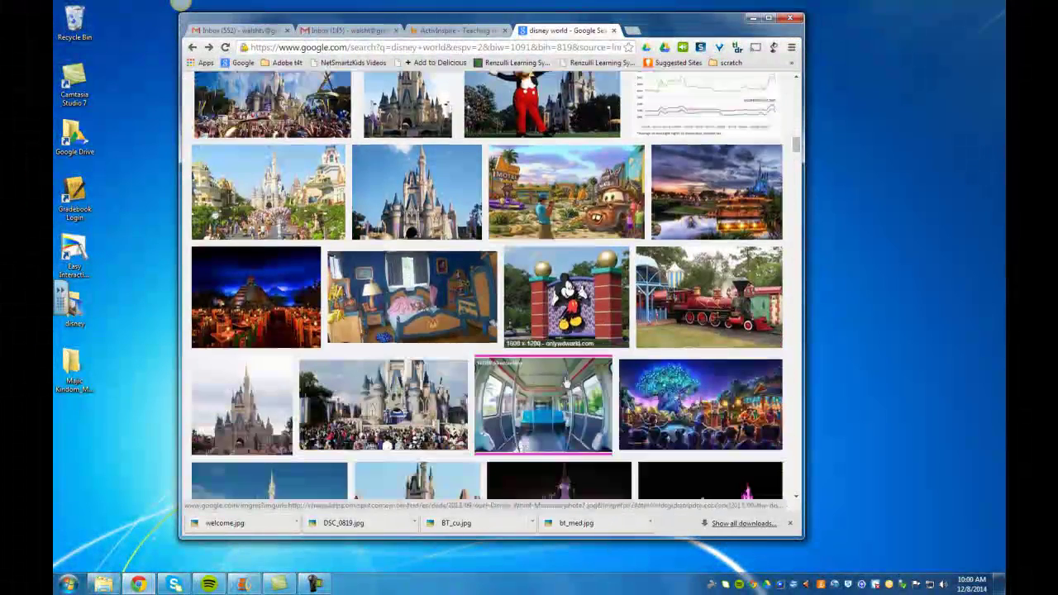
{"action": "scroll", "coordinate": [567, 380], "scroll_direction": "down", "scroll_amount": 2}
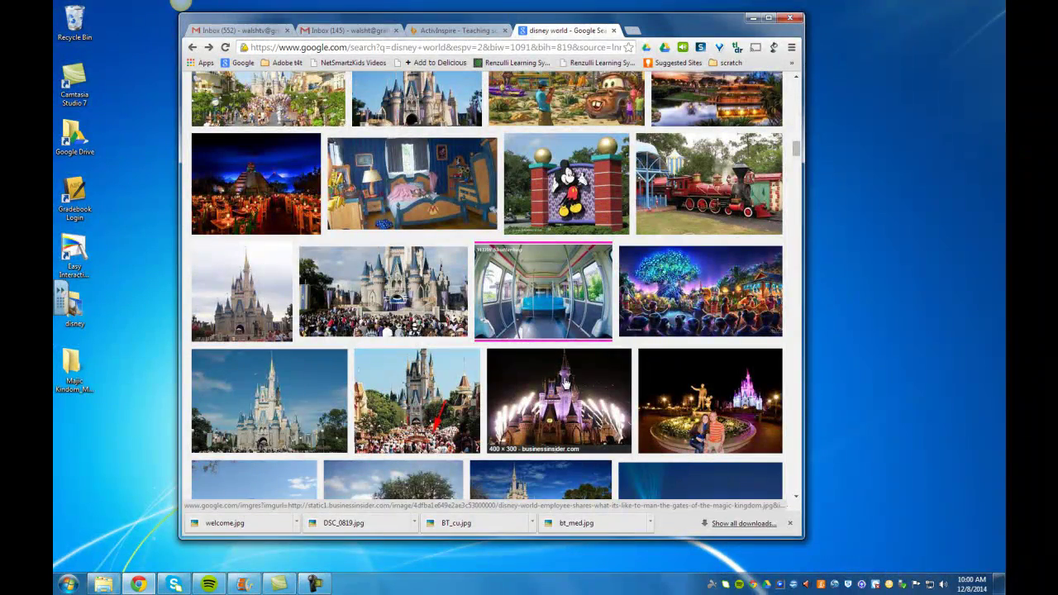
{"action": "scroll", "coordinate": [543, 376], "scroll_direction": "down", "scroll_amount": 5}
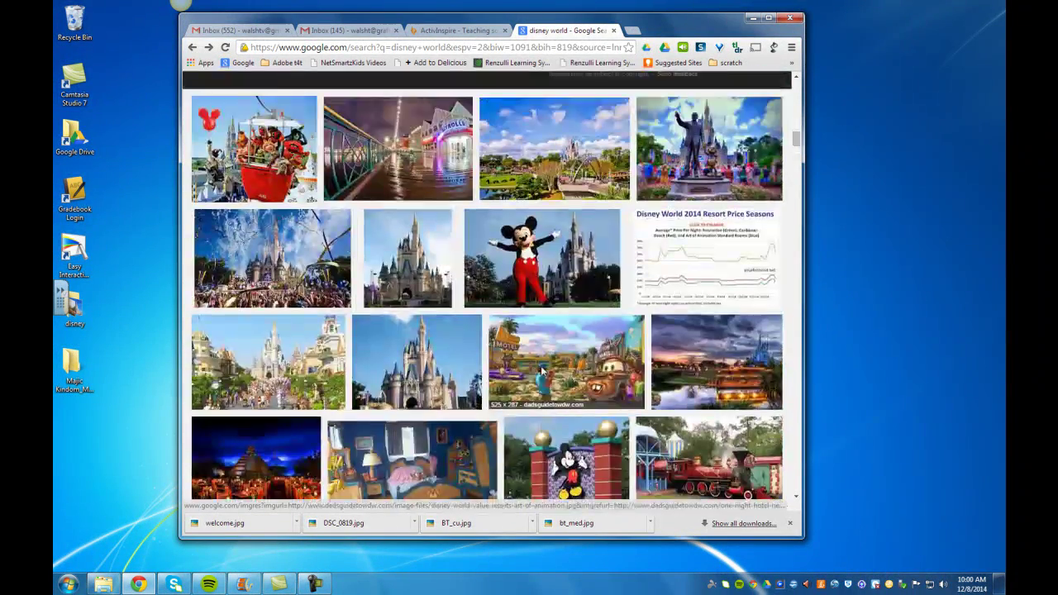
Step: Open the castle and statue image at full size and save it as walt_mickey in the desktop folder Majic Kindom_Movie
{"action": "left_click", "coordinate": [543, 370]}
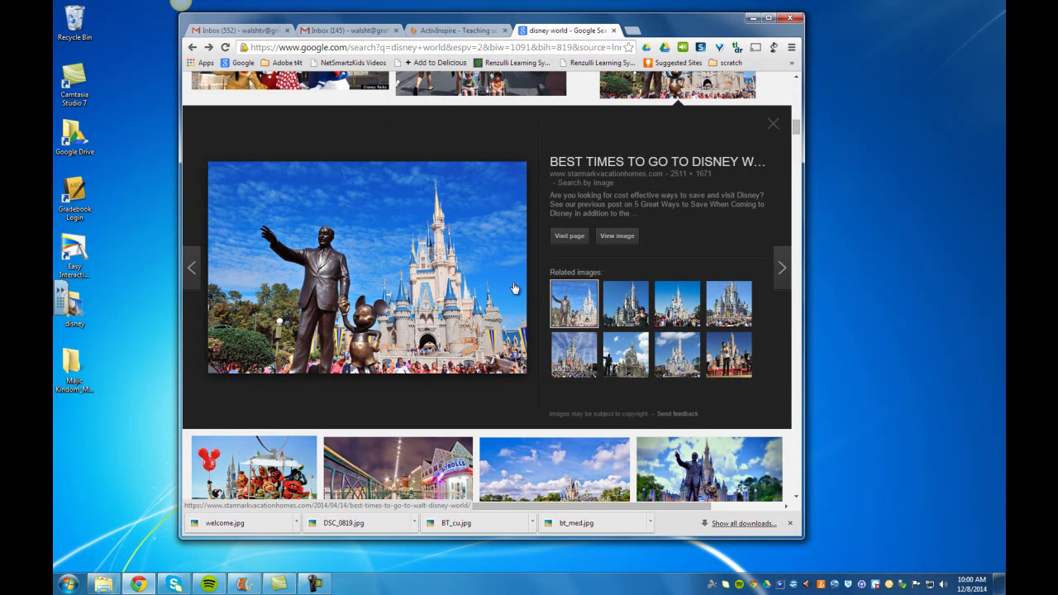
{"action": "left_click", "coordinate": [613, 245]}
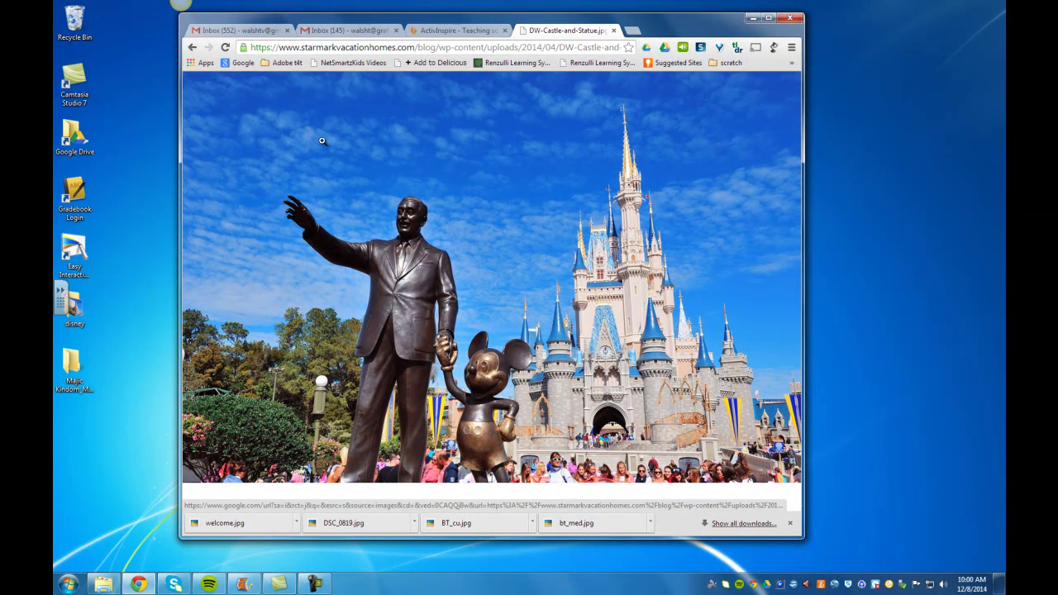
{"action": "right_click", "coordinate": [467, 142]}
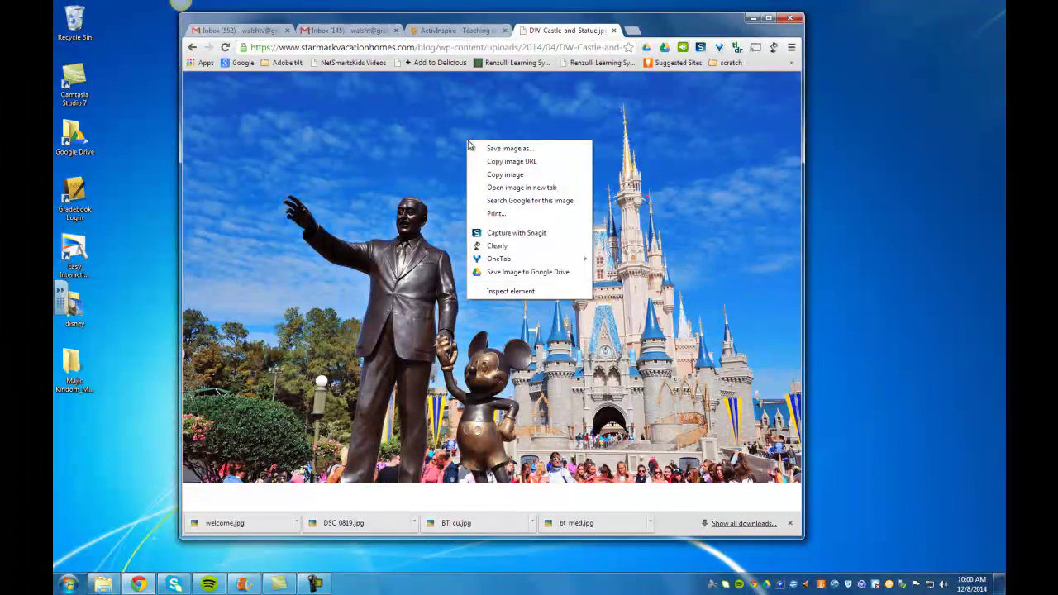
{"action": "left_click", "coordinate": [490, 150]}
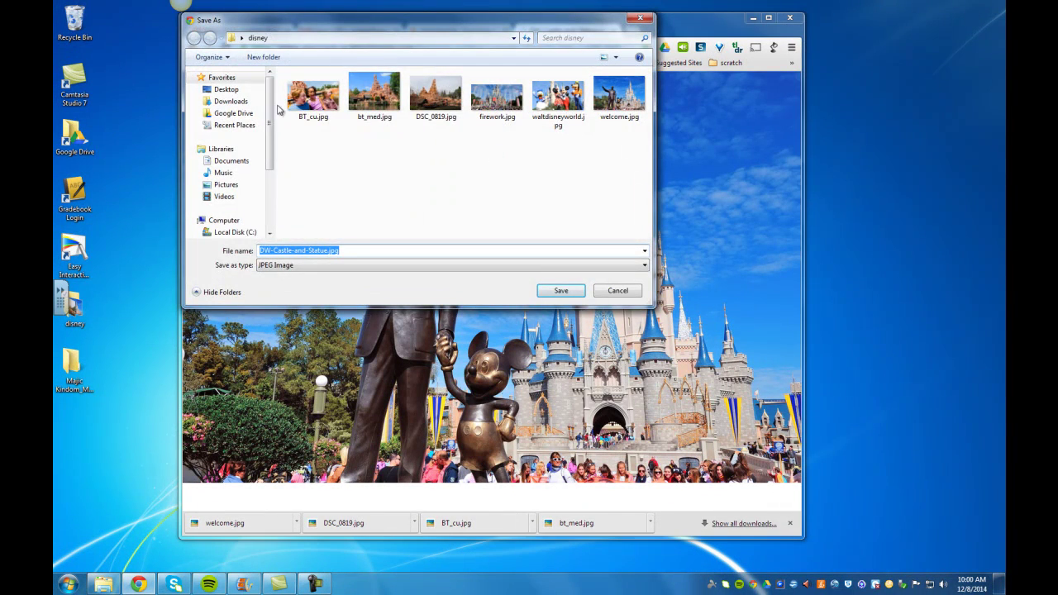
{"action": "left_click", "coordinate": [227, 90]}
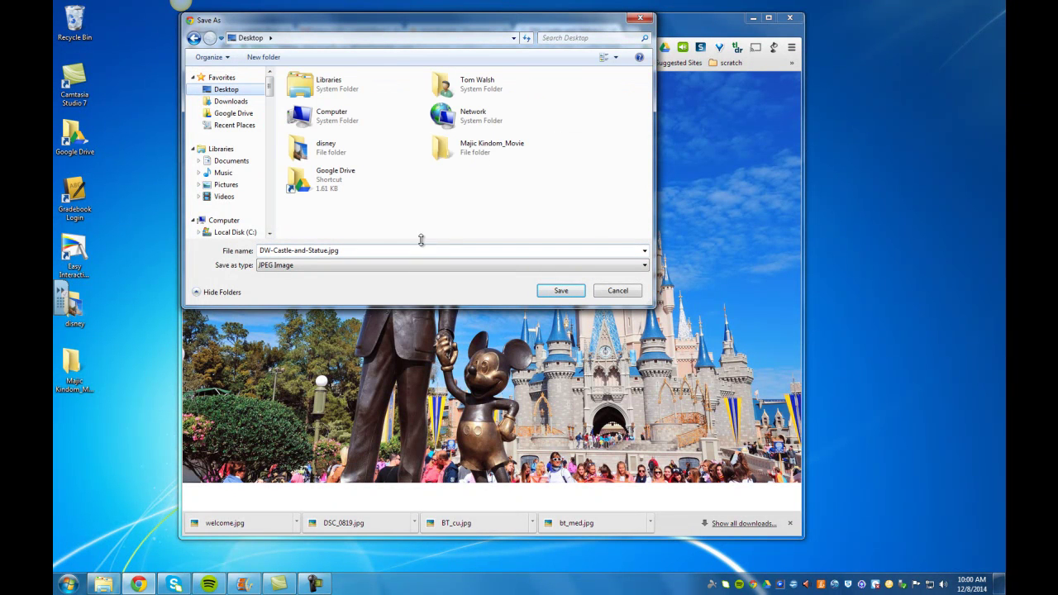
{"action": "double_click", "coordinate": [490, 149]}
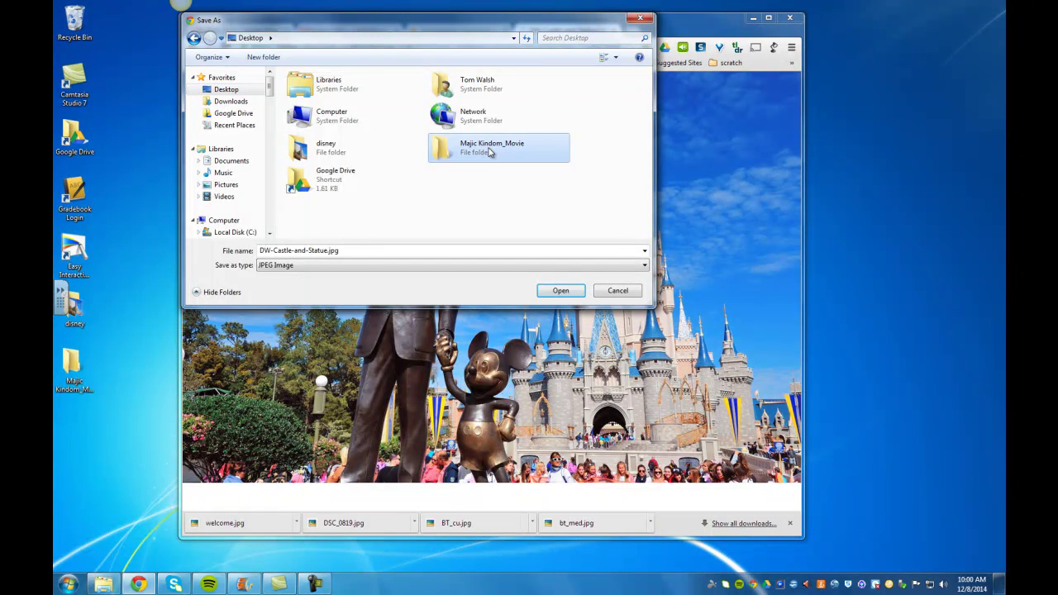
{"action": "left_click", "coordinate": [349, 249]}
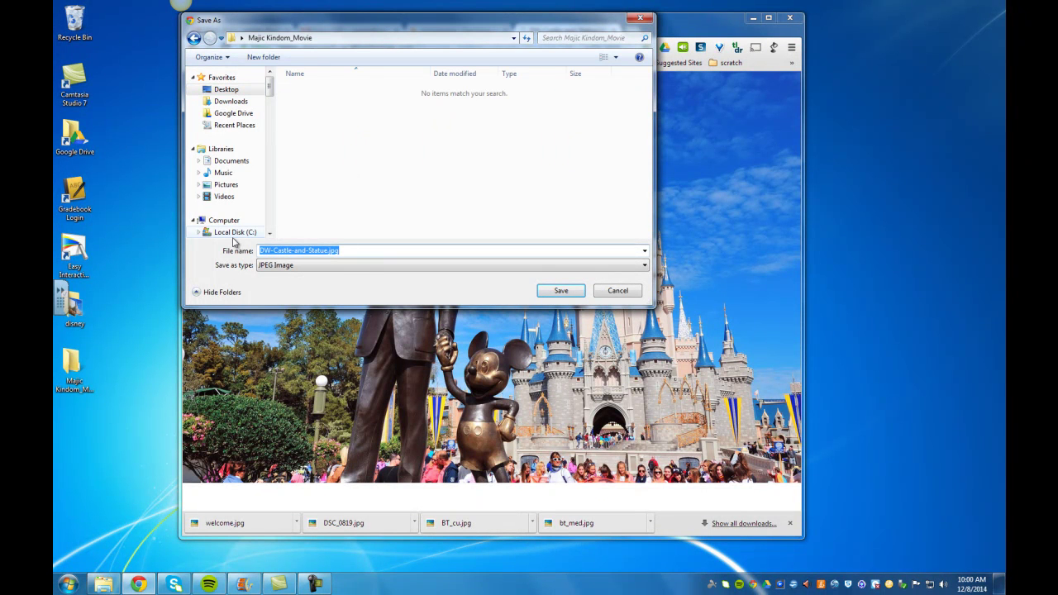
{"action": "type", "text": "walt_mickey"}
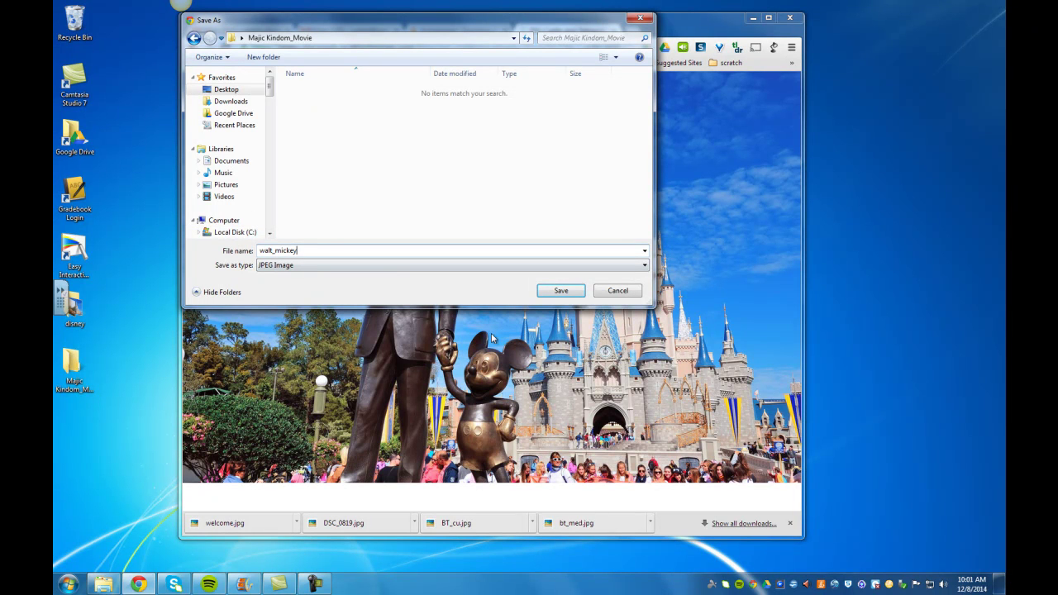
{"action": "left_click", "coordinate": [562, 294]}
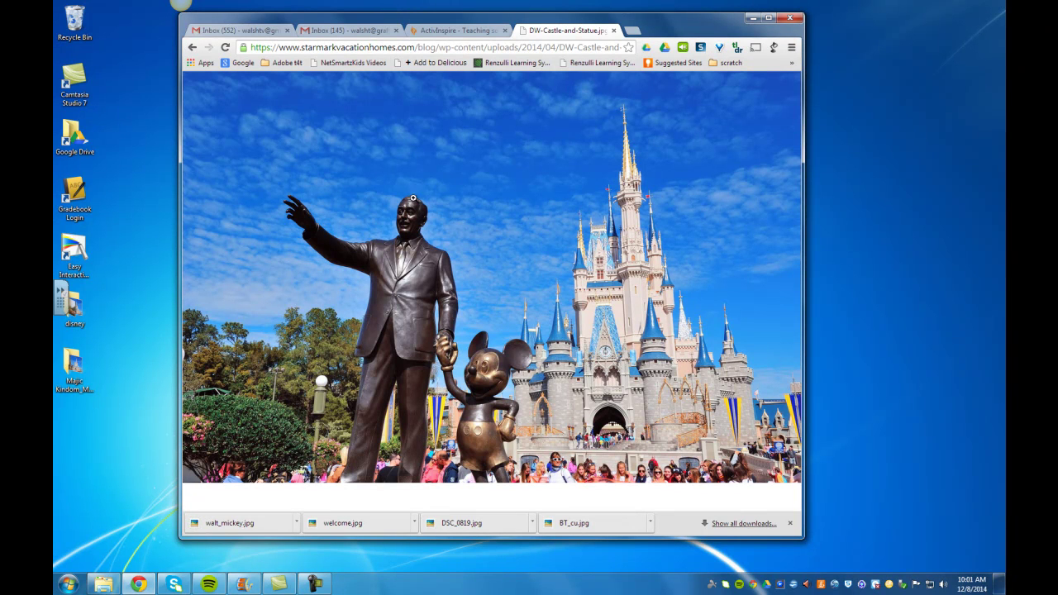
Step: Return to the disney world image results and browse them for another picture suitable for the movie, checking the image sizes
{"action": "left_click", "coordinate": [193, 47]}
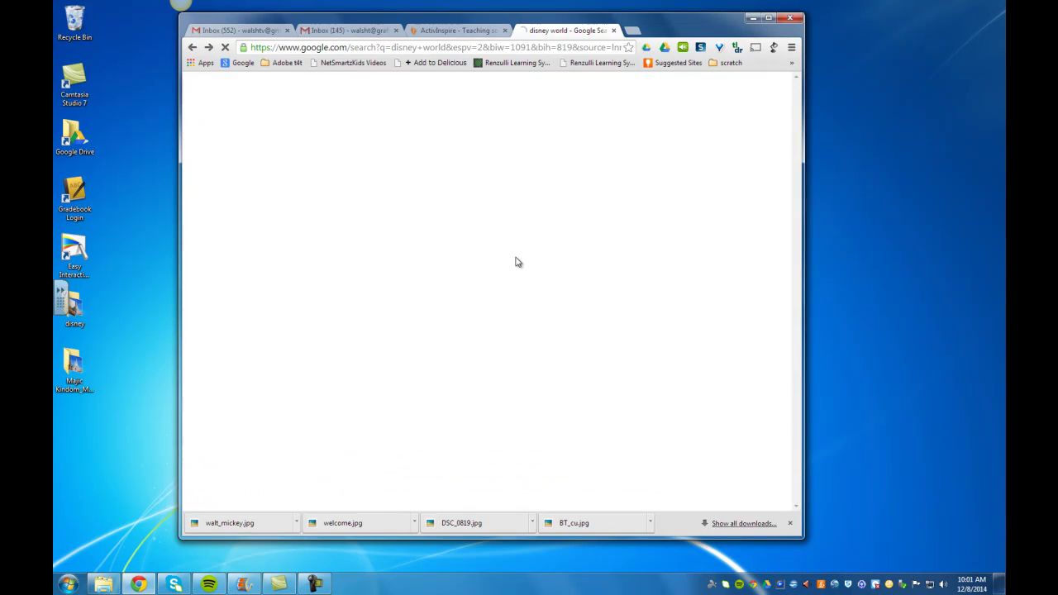
{"action": "scroll", "coordinate": [511, 301], "scroll_direction": "down", "scroll_amount": 3}
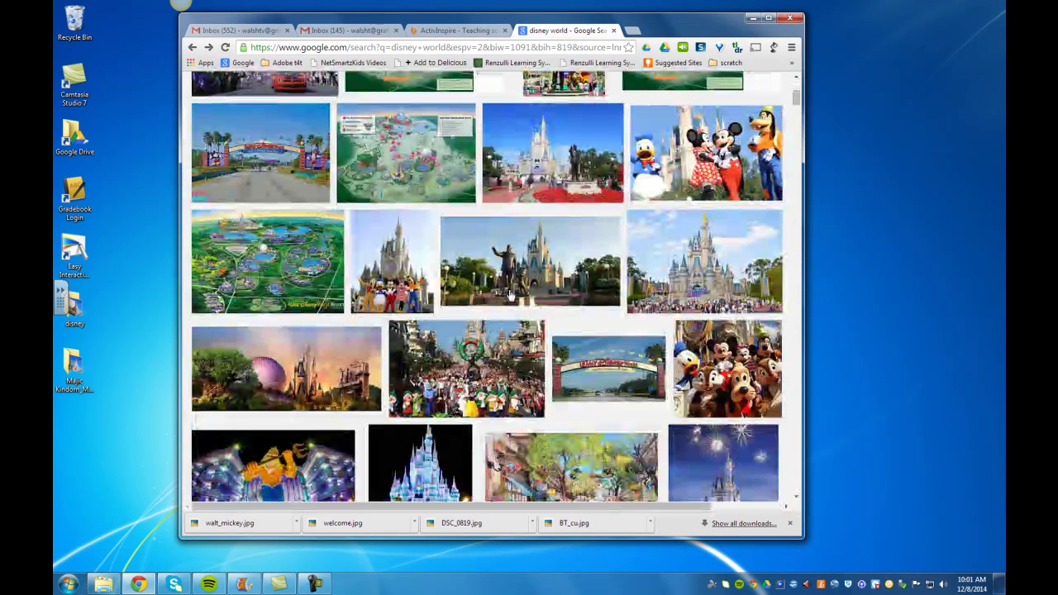
{"action": "left_click", "coordinate": [511, 295]}
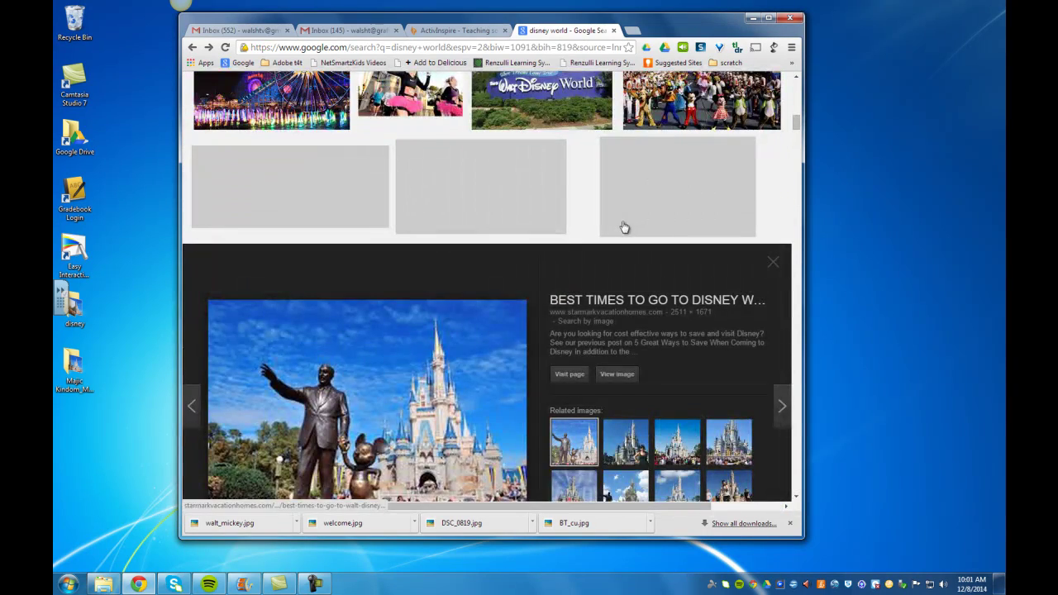
{"action": "scroll", "coordinate": [590, 225], "scroll_direction": "up", "scroll_amount": 5}
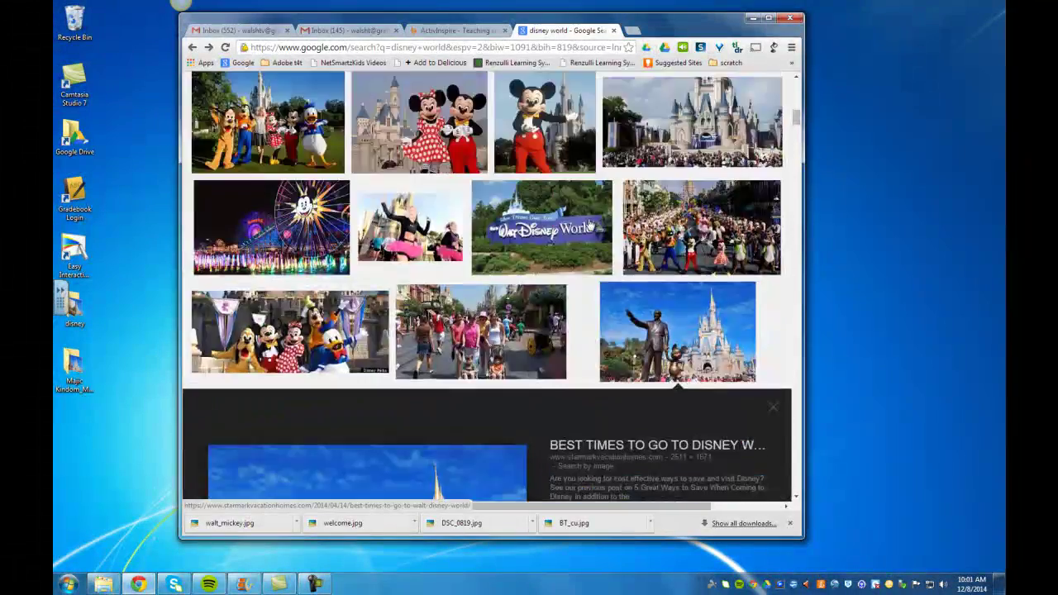
{"action": "scroll", "coordinate": [589, 225], "scroll_direction": "up", "scroll_amount": 4}
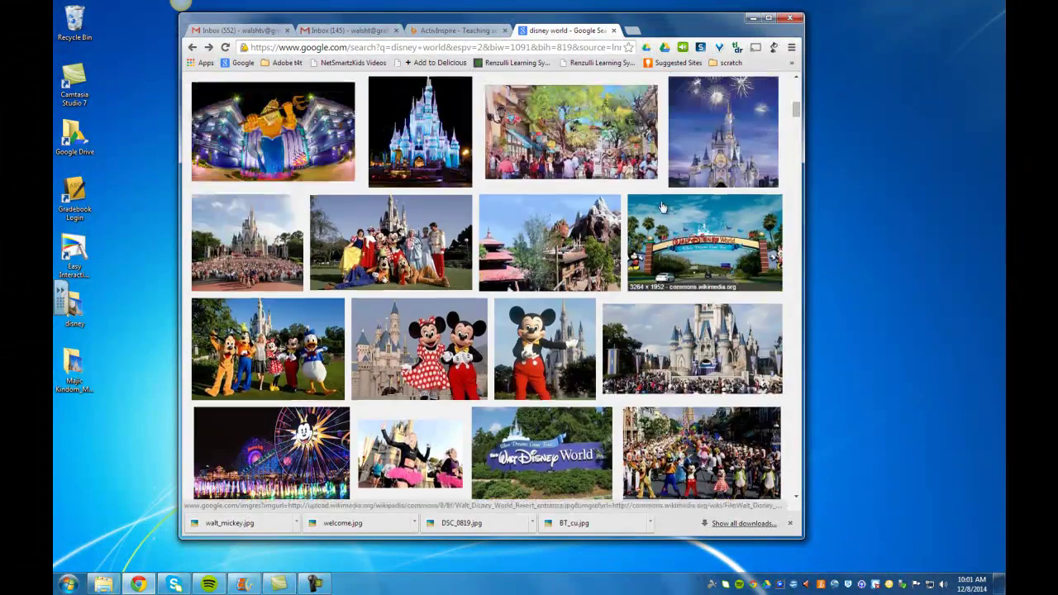
{"action": "scroll", "coordinate": [671, 214], "scroll_direction": "up", "scroll_amount": 4}
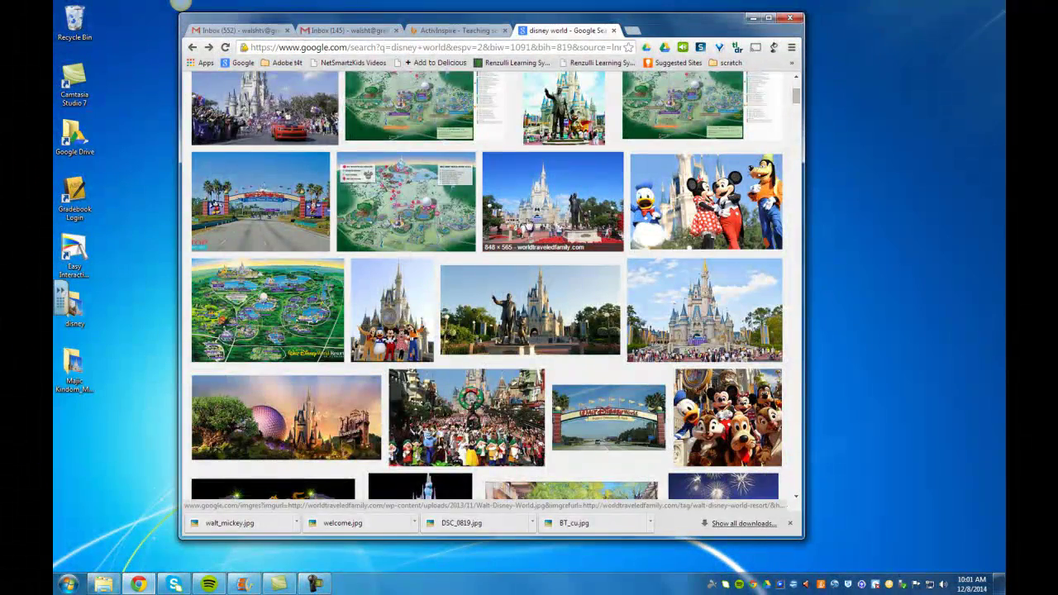
{"action": "scroll", "coordinate": [550, 236], "scroll_direction": "down", "scroll_amount": 4}
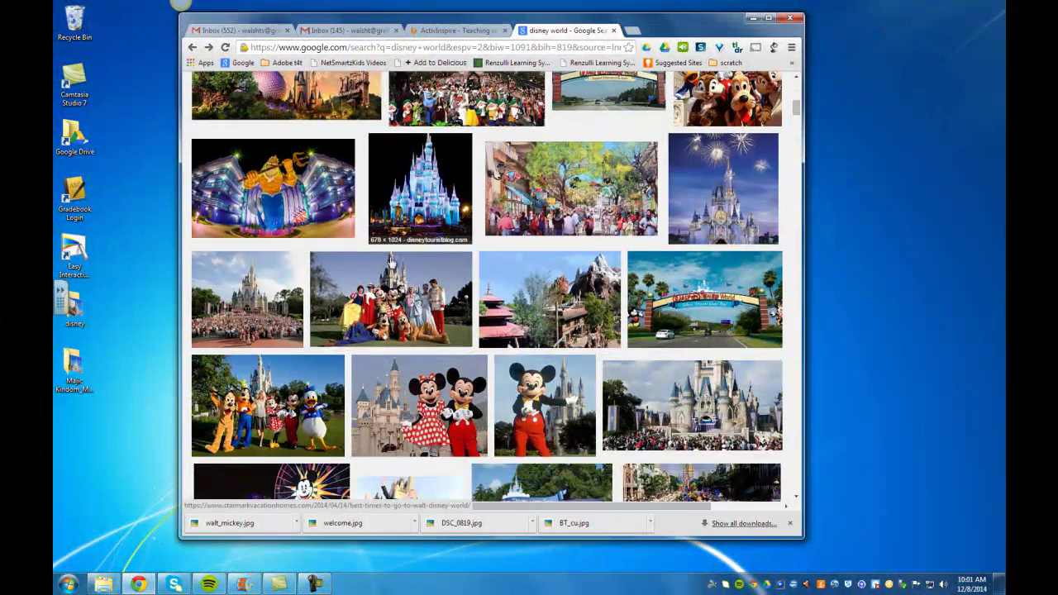
{"action": "scroll", "coordinate": [395, 306], "scroll_direction": "down", "scroll_amount": 2}
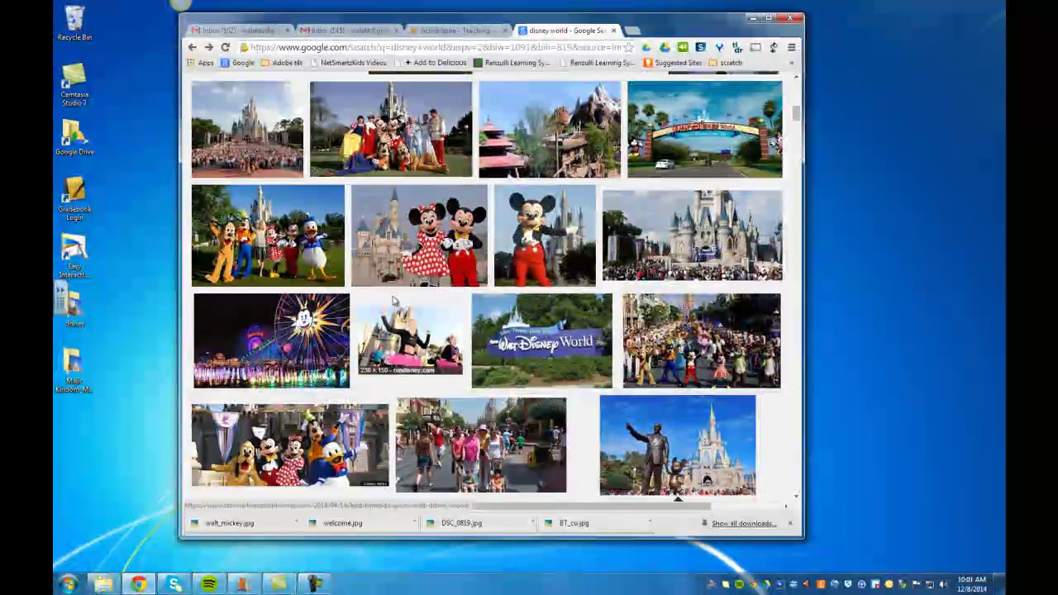
{"action": "left_click", "coordinate": [366, 286]}
{"action": "scroll", "coordinate": [364, 285], "scroll_direction": "down", "scroll_amount": 5}
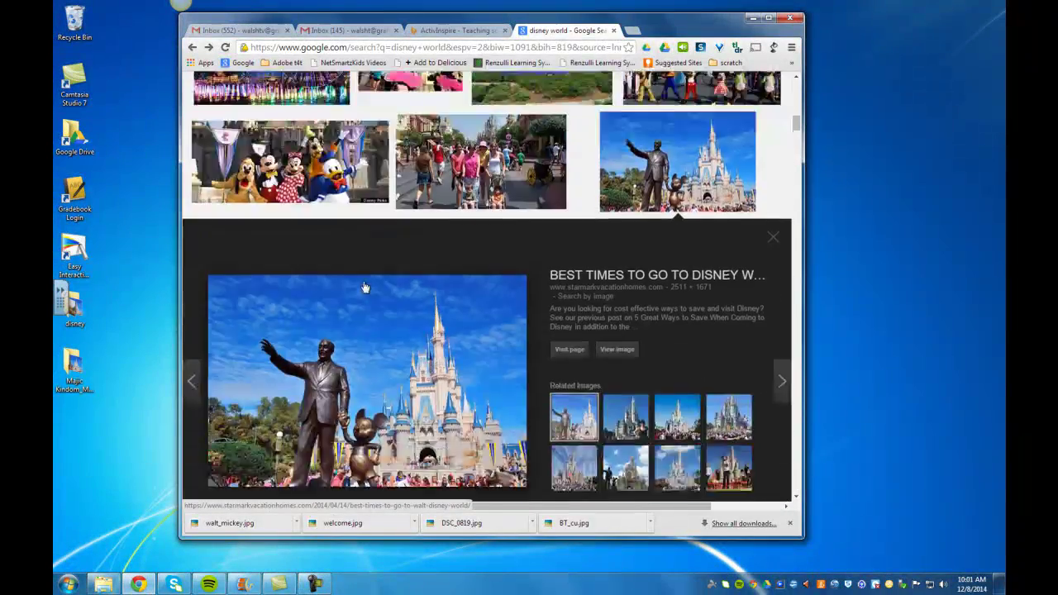
{"action": "scroll", "coordinate": [362, 286], "scroll_direction": "down", "scroll_amount": 1}
{"action": "scroll", "coordinate": [360, 288], "scroll_direction": "down", "scroll_amount": 3}
{"action": "scroll", "coordinate": [360, 287], "scroll_direction": "down", "scroll_amount": 1}
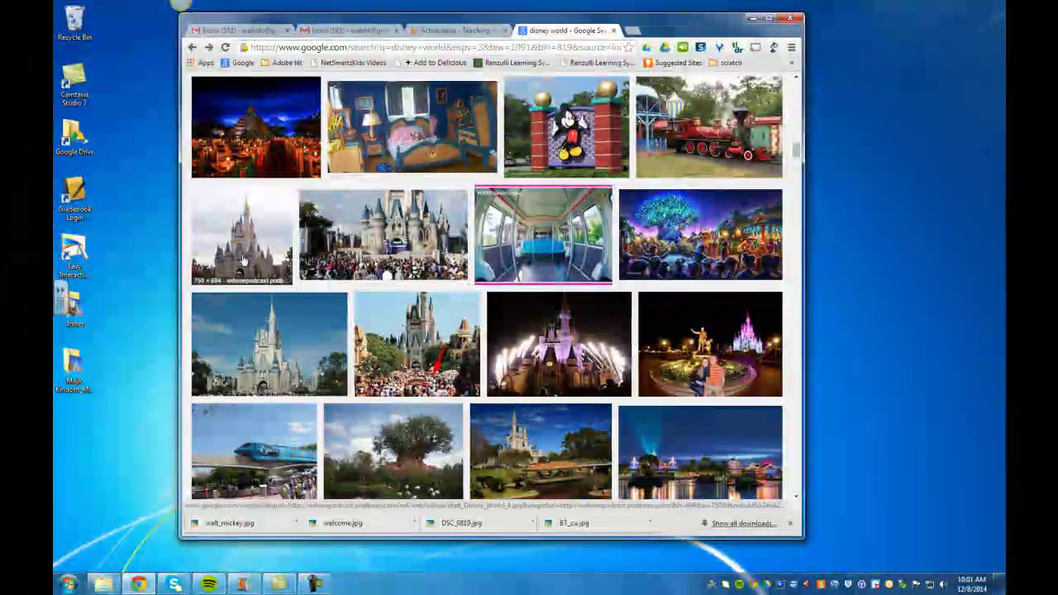
Step: Preview the image of the crowd in front of the castle, o-DISNEY-WORLD-facebook.jpg, and open it at full size
{"action": "left_click", "coordinate": [352, 254]}
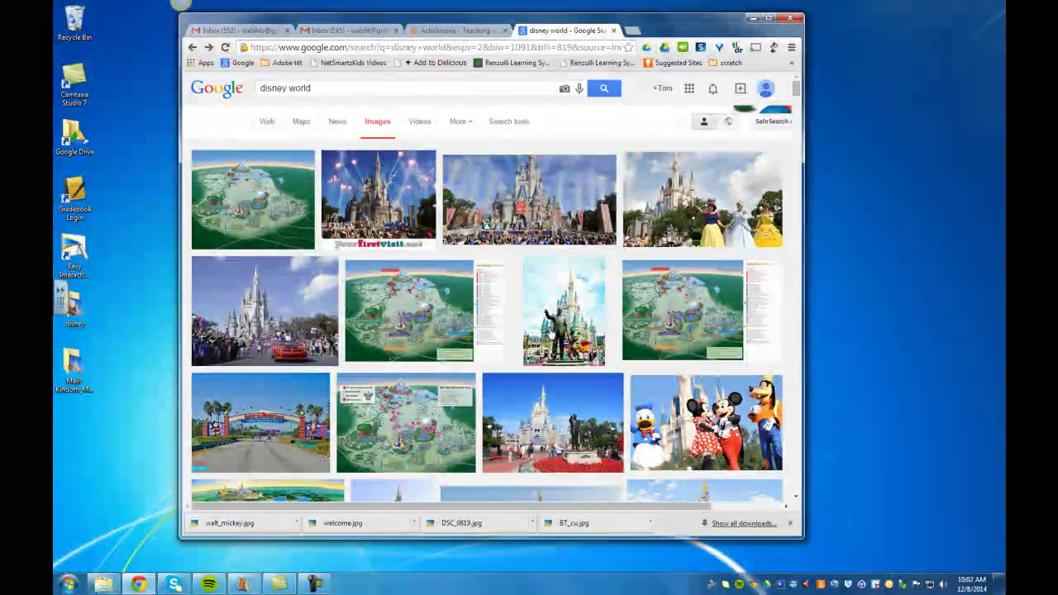
{"action": "scroll", "coordinate": [551, 333], "scroll_direction": "down", "scroll_amount": 2}
{"action": "left_click", "coordinate": [550, 333]}
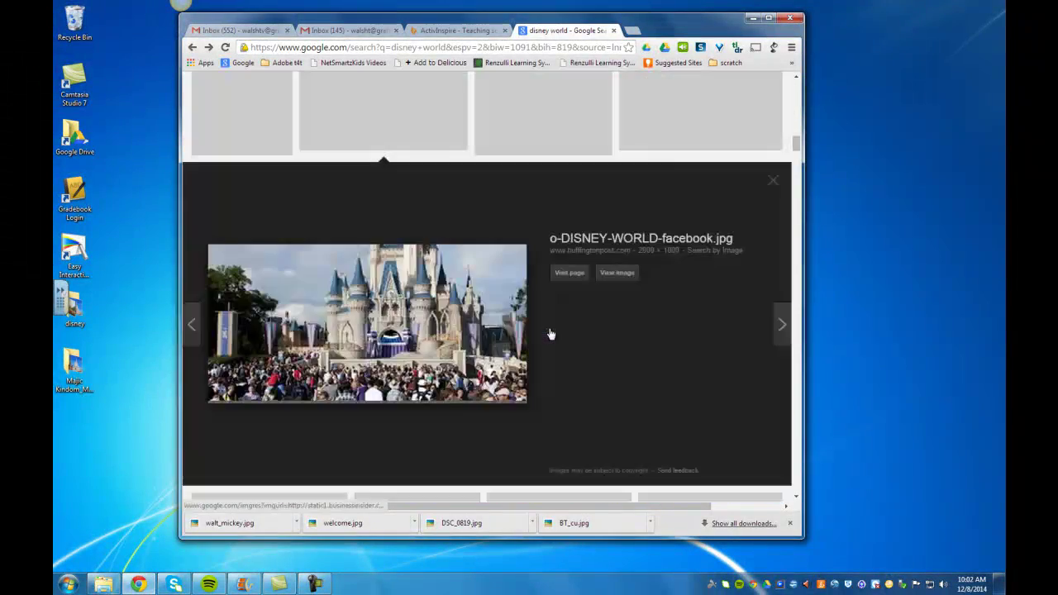
{"action": "scroll", "coordinate": [550, 333], "scroll_direction": "down", "scroll_amount": 8}
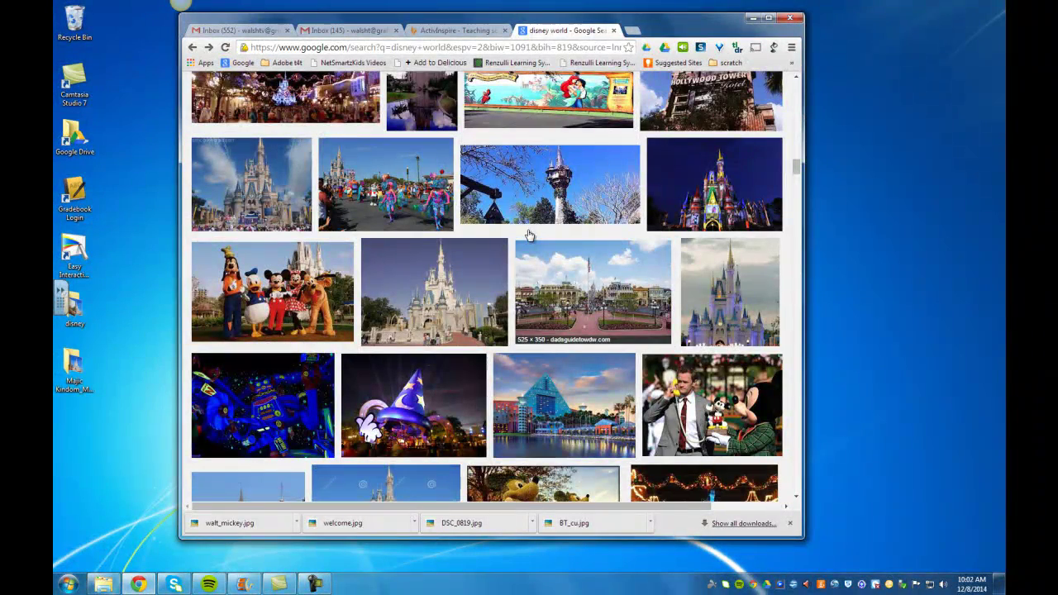
{"action": "scroll", "coordinate": [461, 283], "scroll_direction": "up", "scroll_amount": 5}
{"action": "left_click", "coordinate": [461, 282]}
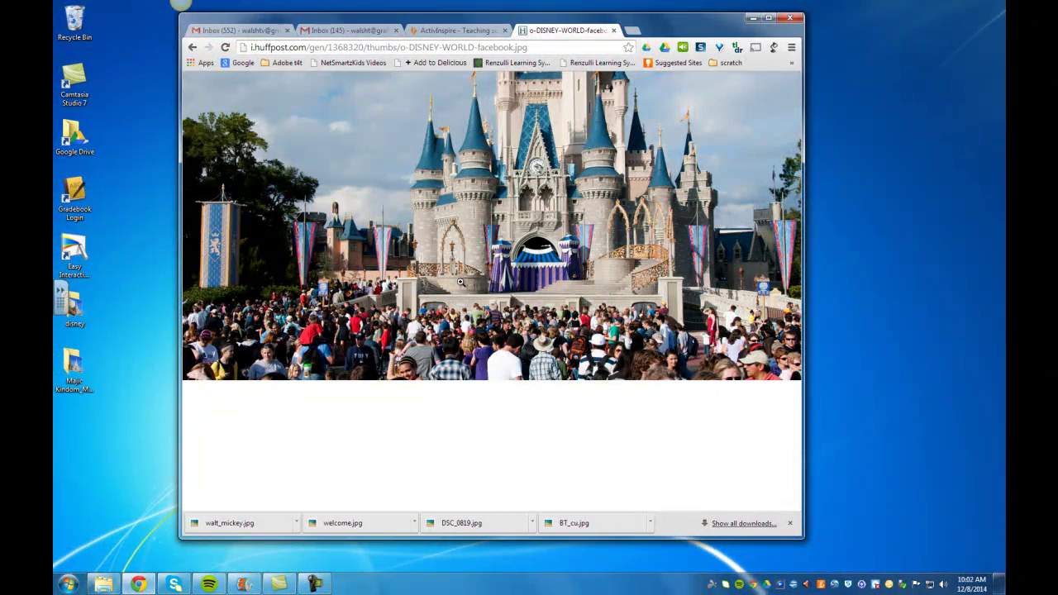
Step: Save the full-size castle image as a JPEG in the Majic Kindom_Movie folder, under a new name starting with "cast"
{"action": "right_click", "coordinate": [460, 230]}
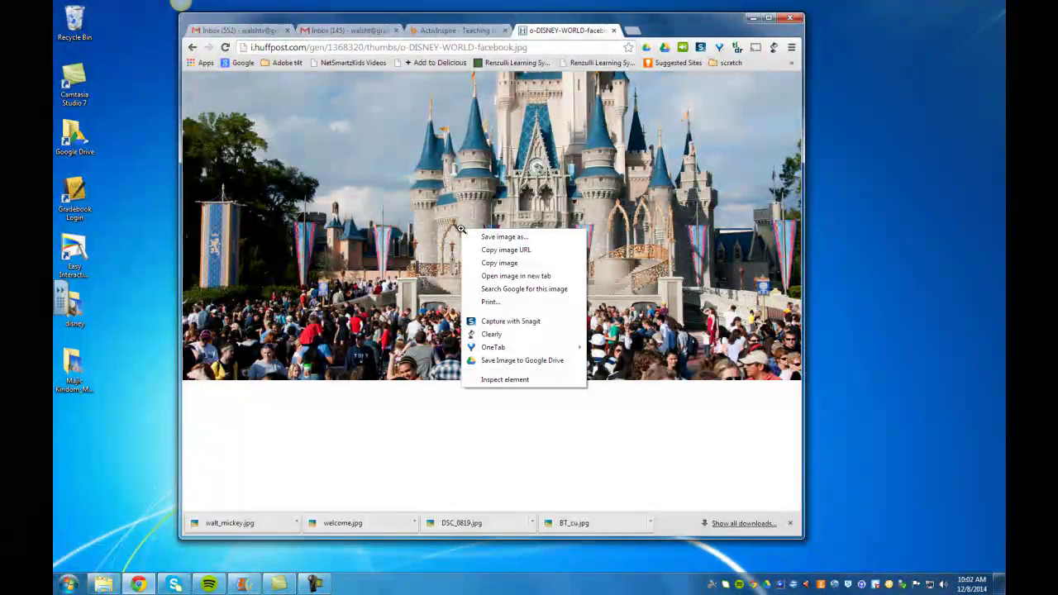
{"action": "left_click", "coordinate": [505, 236]}
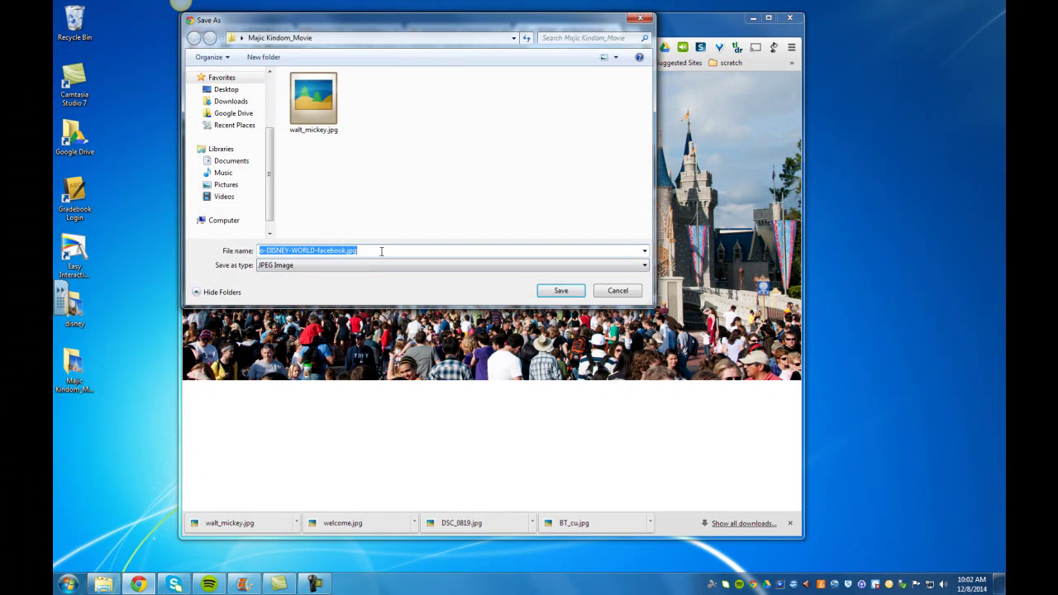
{"action": "left_click", "coordinate": [381, 250]}
{"action": "left_click_drag", "start_coordinate": [381, 250], "coordinate": [213, 256]}
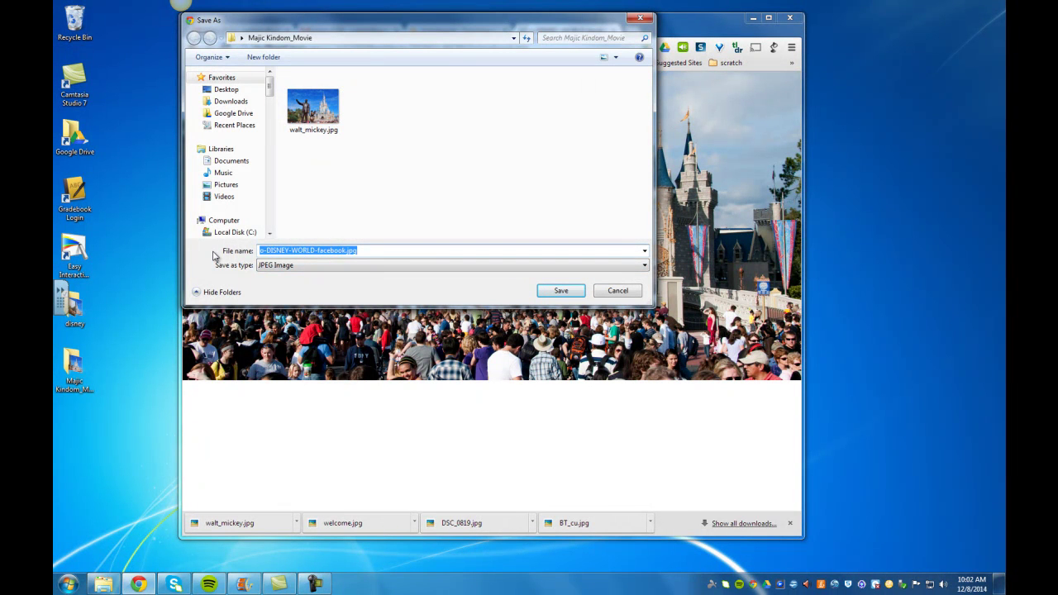
{"action": "key", "text": "BackSpace"}
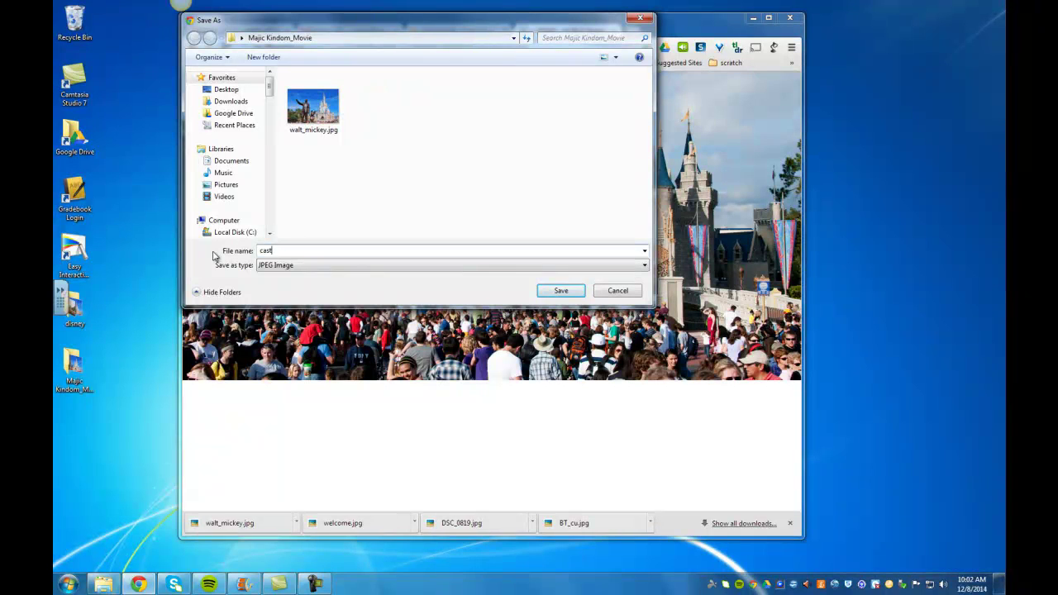
{"action": "left_click", "coordinate": [561, 290]}
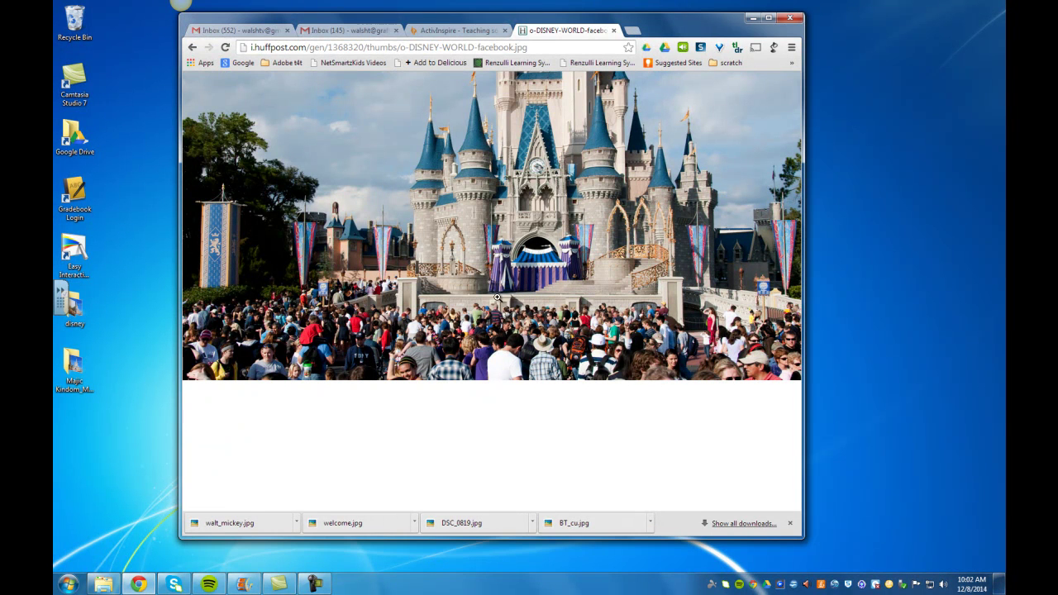